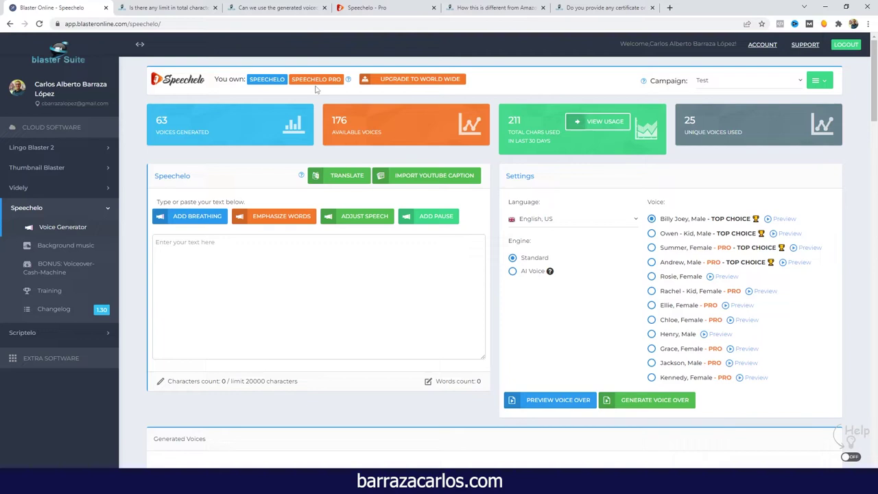
Glance at the Standard vs Pro comparison, then confirm the language stays English, US
{"action": "left_click", "coordinate": [369, 7]}
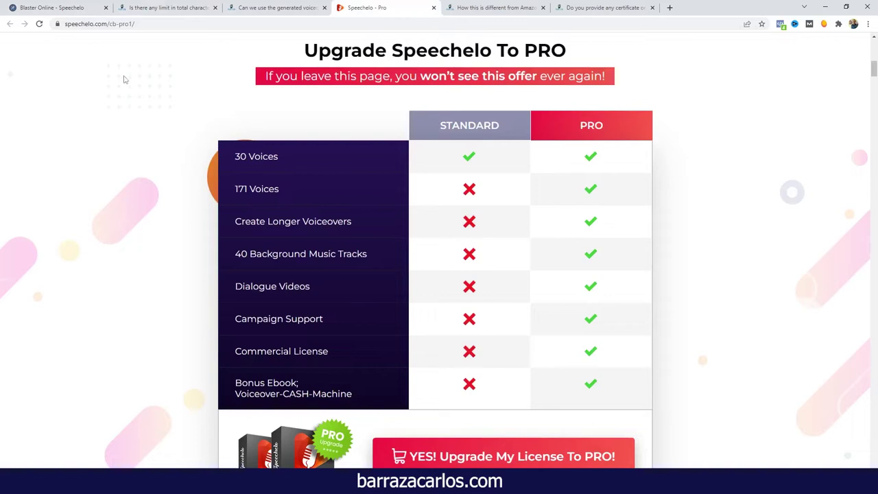
{"action": "left_click", "coordinate": [63, 6]}
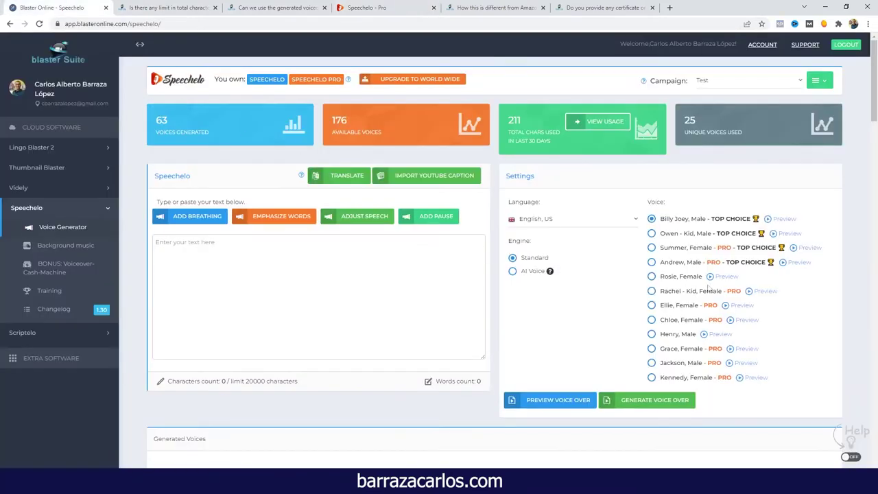
{"action": "left_click", "coordinate": [616, 224]}
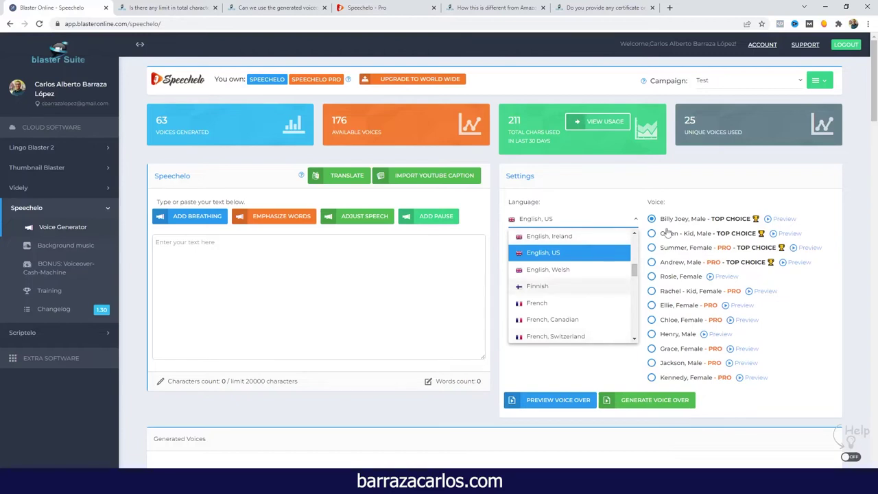
{"action": "left_click", "coordinate": [683, 209]}
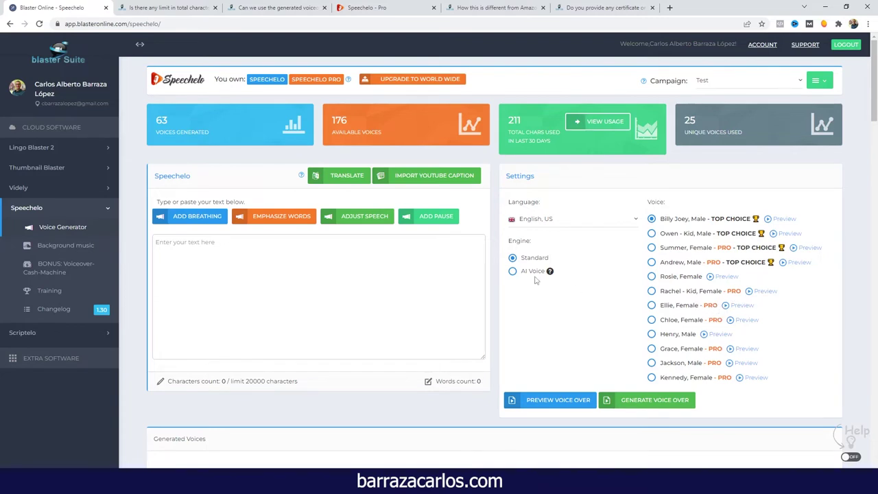
Switch to the AI Voice engine and sample the Summer, Andrew and Rachel voices
{"action": "left_click", "coordinate": [512, 272]}
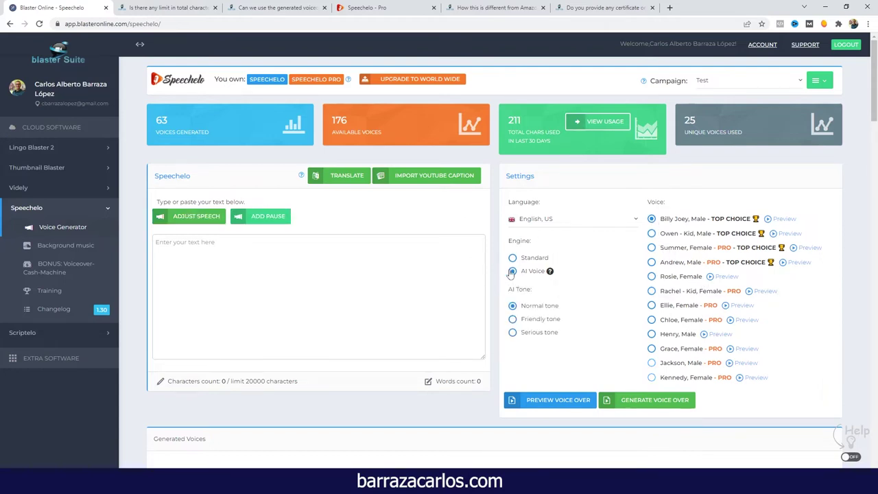
{"action": "left_click", "coordinate": [652, 249]}
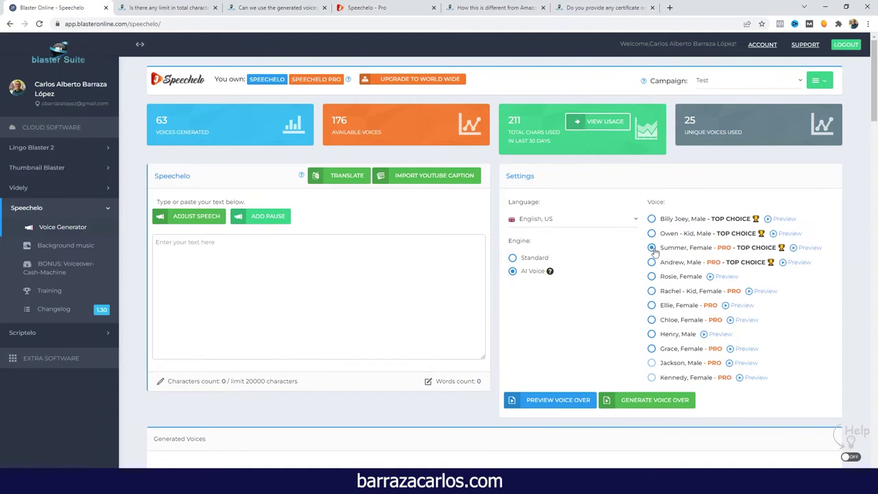
{"action": "left_click", "coordinate": [652, 265]}
{"action": "left_click", "coordinate": [793, 248]}
{"action": "left_click", "coordinate": [782, 263]}
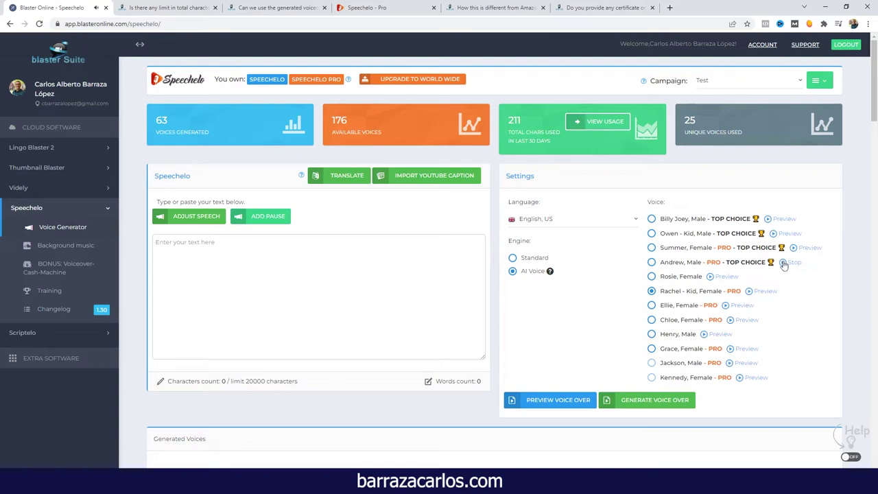
{"action": "left_click", "coordinate": [749, 291]}
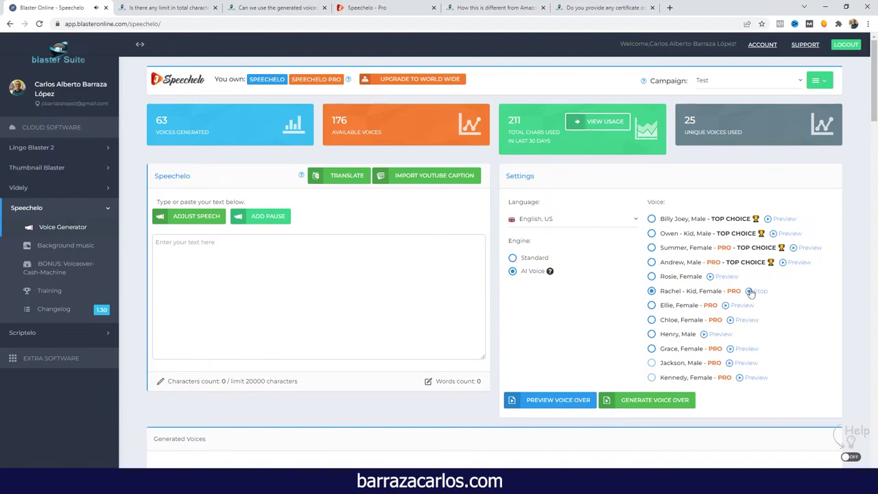
Change the voice language to French
{"action": "left_click", "coordinate": [567, 221]}
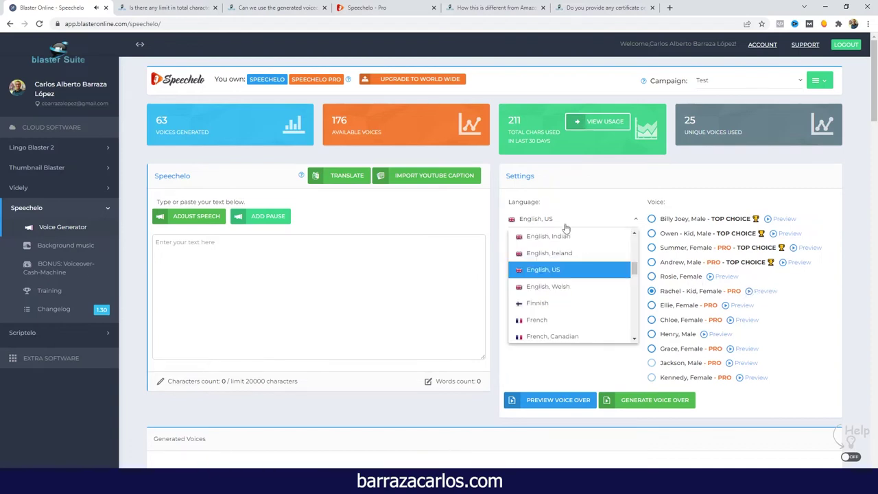
{"action": "scroll", "coordinate": [580, 247], "scroll_direction": "down", "scroll_amount": 2}
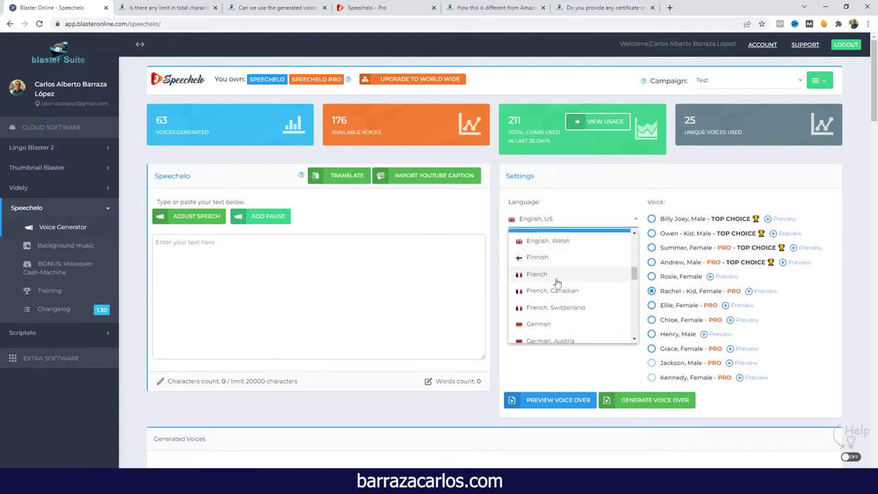
{"action": "left_click", "coordinate": [555, 275]}
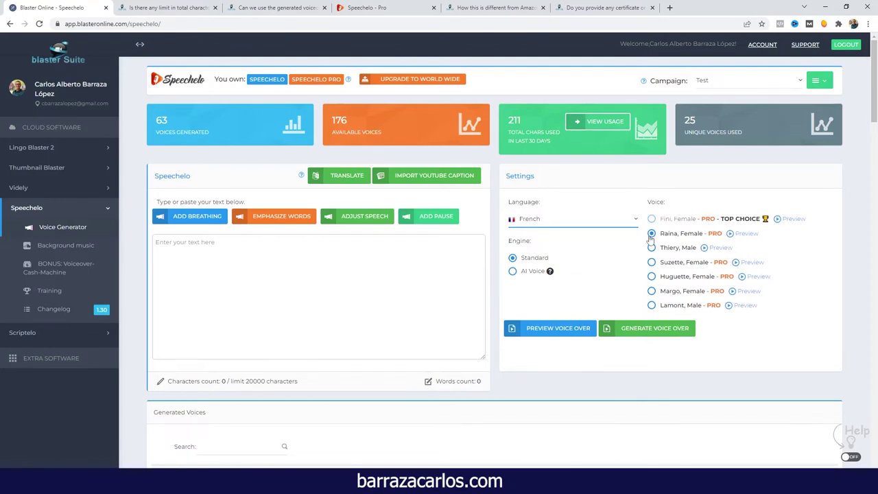
Try AI Voice, sample Fini and Thiery, dismiss the unsupported-voice warning, then sample Suzette
{"action": "left_click", "coordinate": [513, 271]}
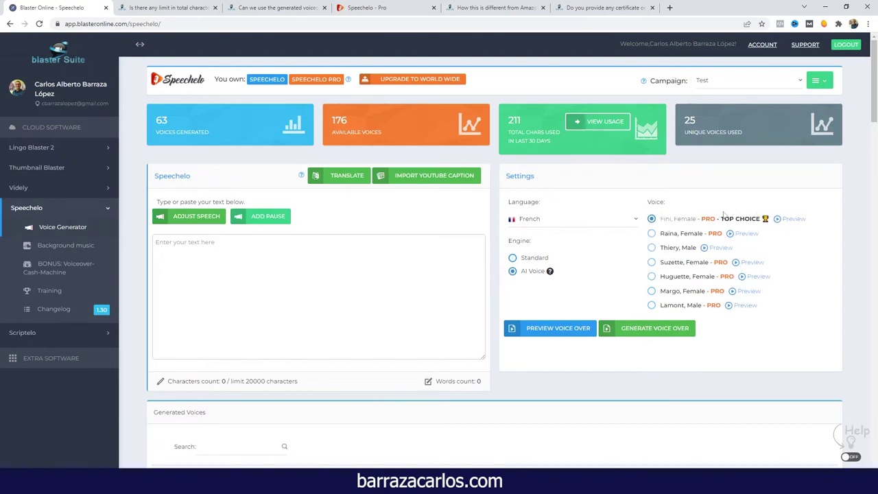
{"action": "left_click", "coordinate": [779, 219]}
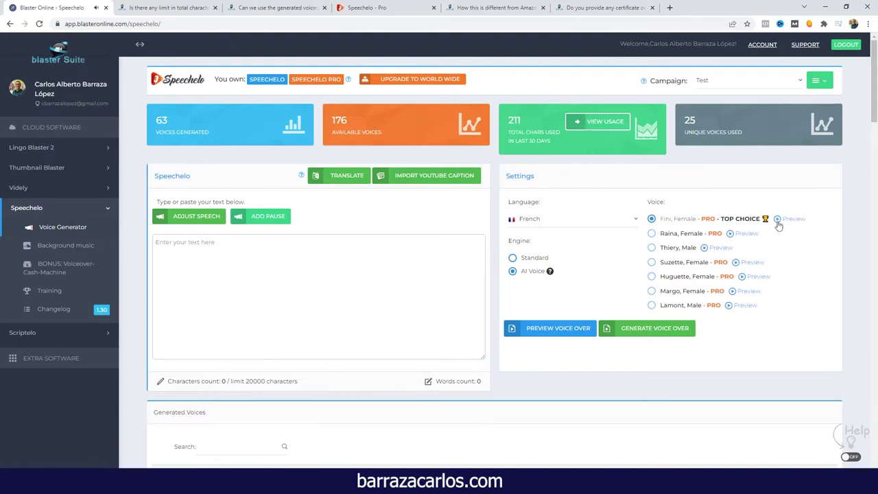
{"action": "left_click", "coordinate": [703, 248]}
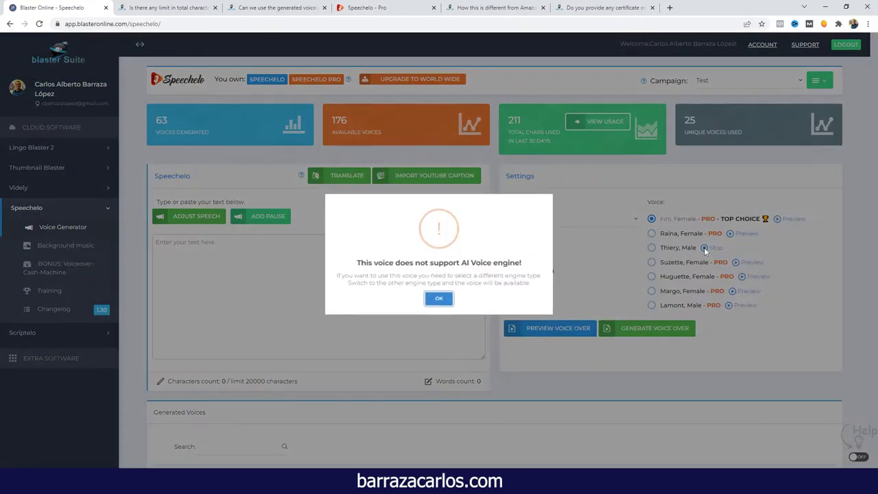
{"action": "left_click", "coordinate": [439, 298]}
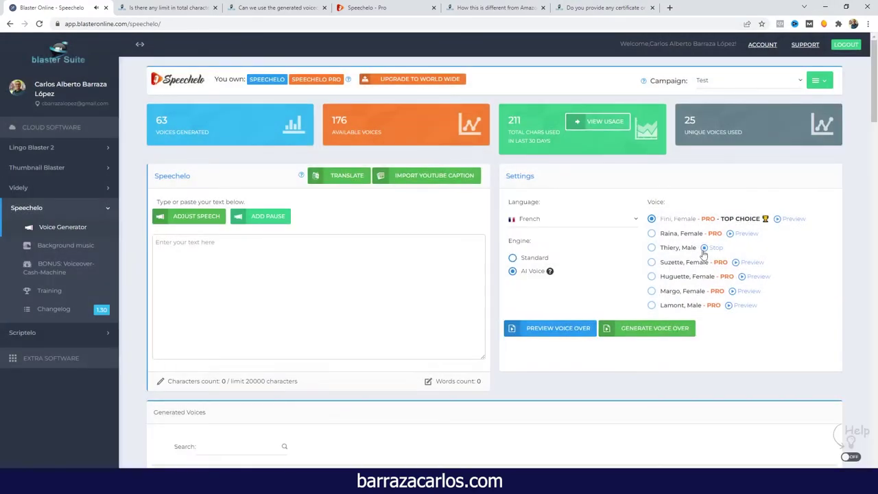
{"action": "left_click", "coordinate": [735, 261]}
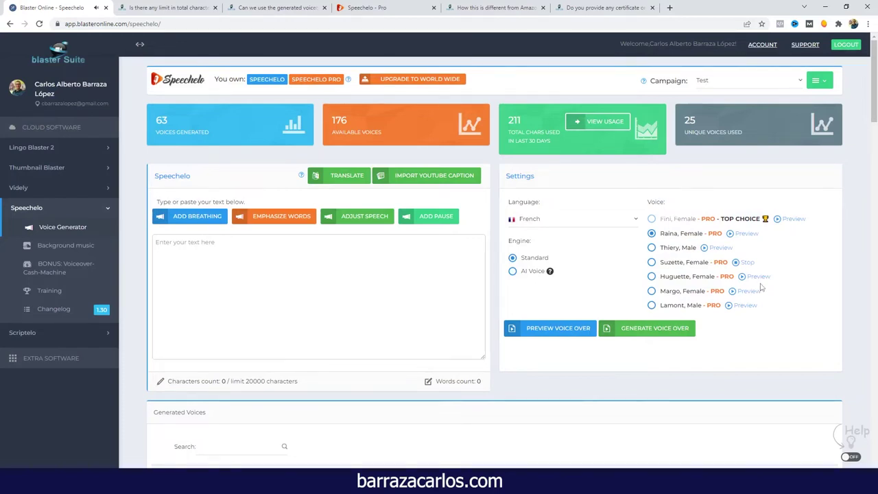
Set the language to Spanish, Castilian with the AI Voice engine and sample Alisia
{"action": "left_click", "coordinate": [527, 219]}
{"action": "scroll", "coordinate": [553, 284], "scroll_direction": "down", "scroll_amount": 5}
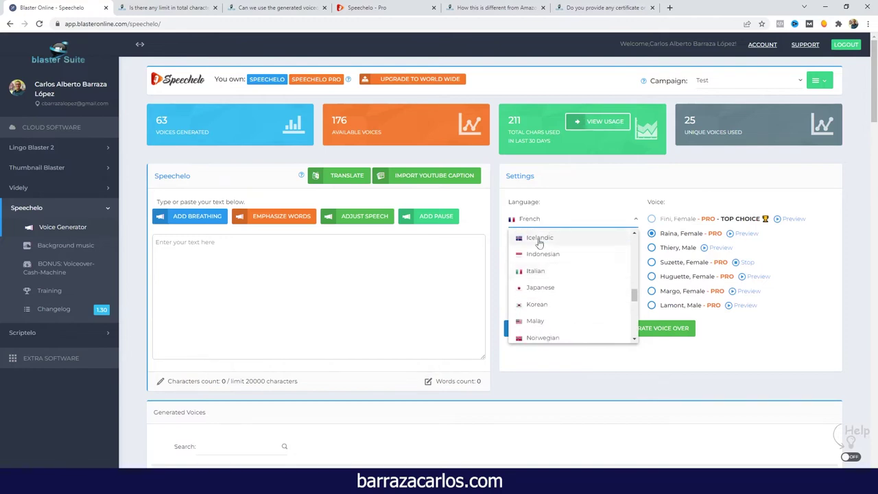
{"action": "scroll", "coordinate": [539, 243], "scroll_direction": "down", "scroll_amount": 6}
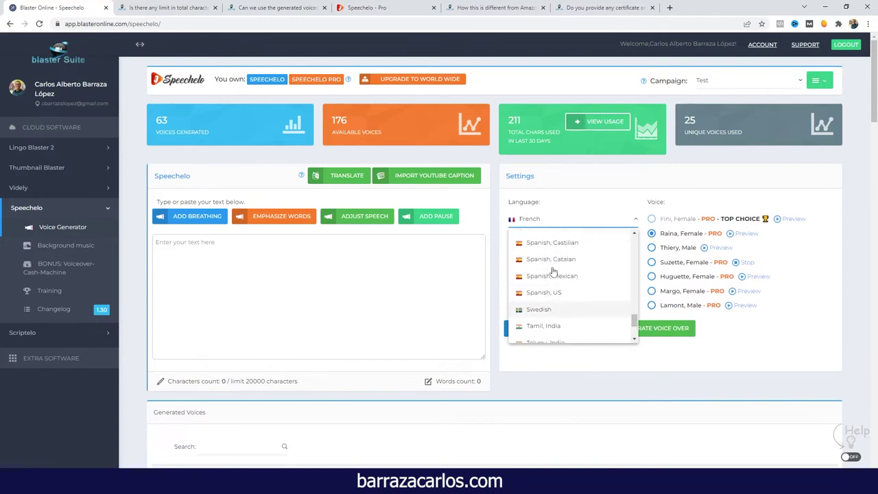
{"action": "scroll", "coordinate": [552, 273], "scroll_direction": "up", "scroll_amount": 2}
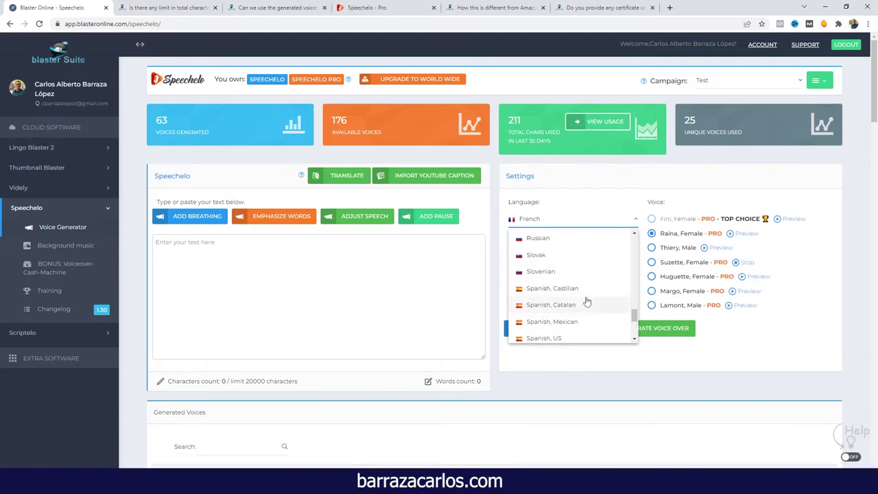
{"action": "left_click", "coordinate": [584, 289]}
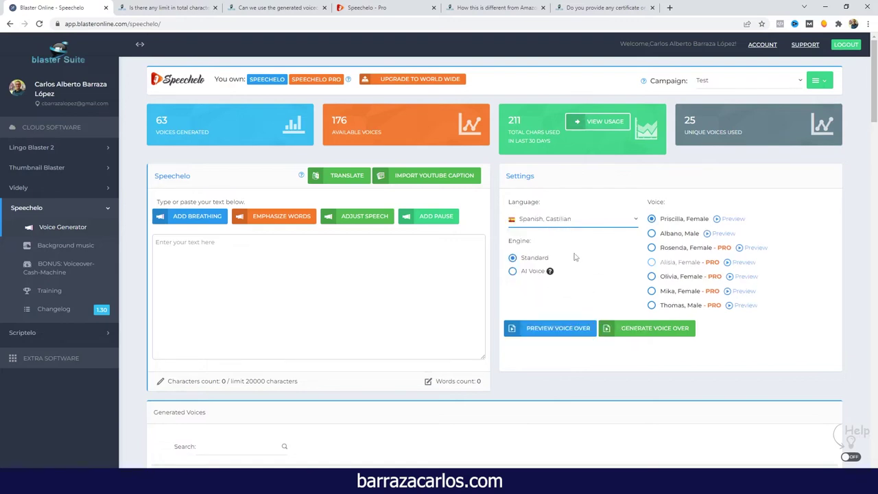
{"action": "left_click", "coordinate": [523, 275]}
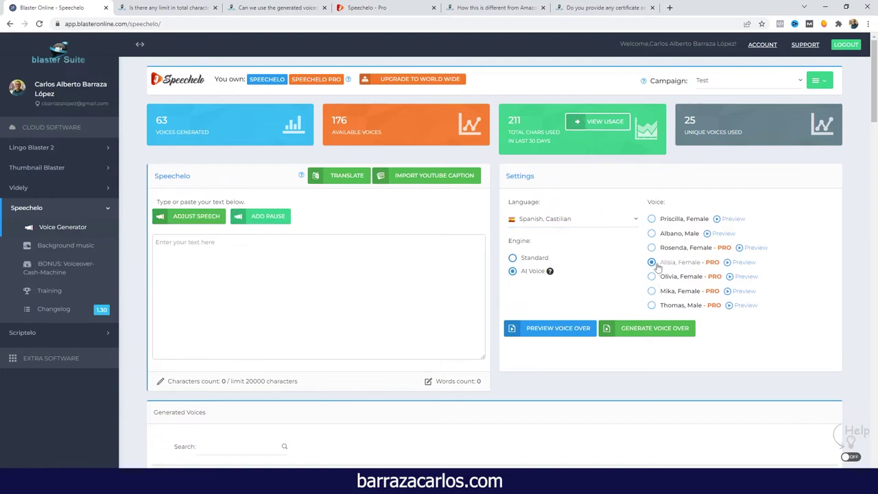
{"action": "left_click", "coordinate": [727, 263]}
{"action": "left_click", "coordinate": [412, 8]}
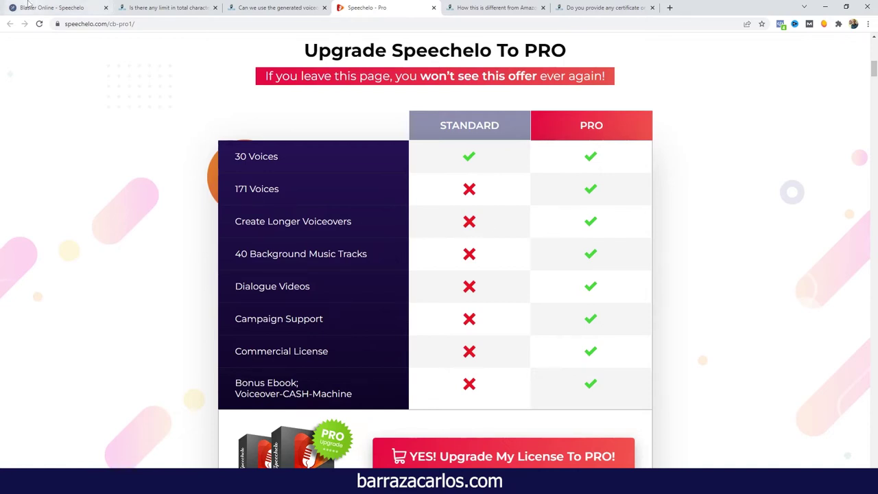
{"action": "left_click", "coordinate": [55, 8]}
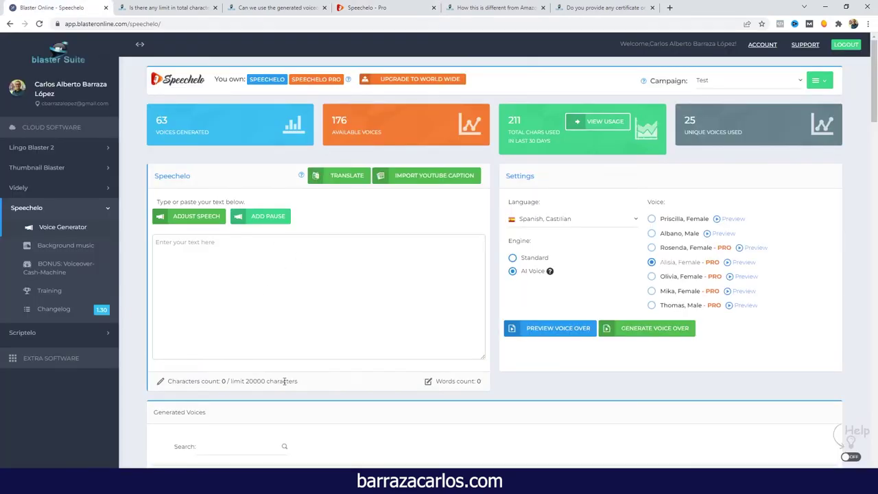
{"action": "left_click_drag", "start_coordinate": [266, 380], "coordinate": [245, 380]}
{"action": "left_click", "coordinate": [250, 382]}
Compare the 500k Standard and 700k Pro monthly character limits, then return to the Speechelo dashboard
{"action": "left_click", "coordinate": [155, 7]}
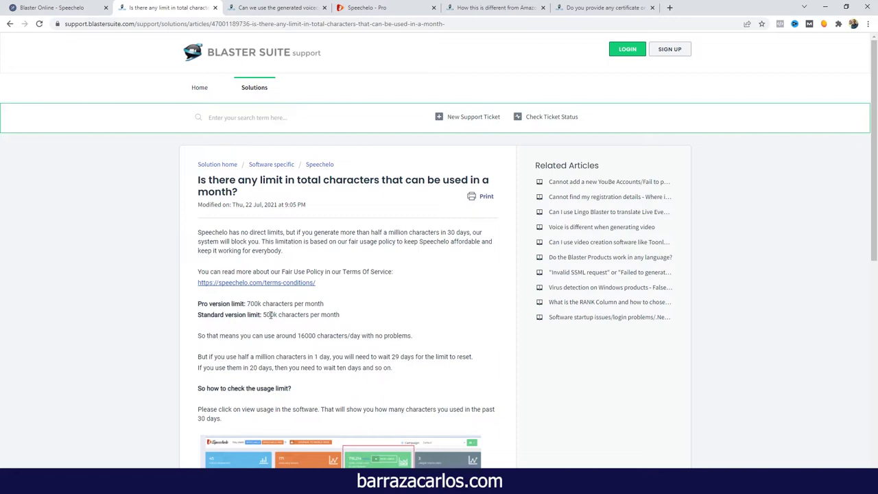
{"action": "left_click", "coordinate": [348, 7]}
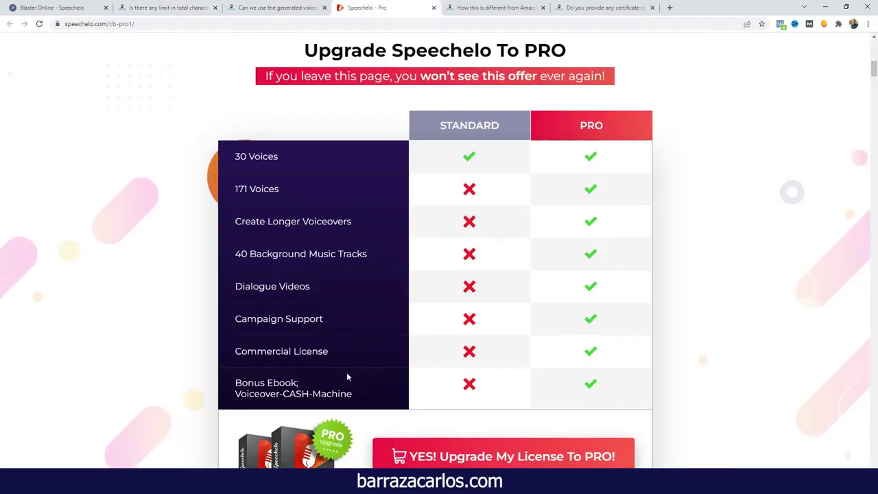
{"action": "left_click", "coordinate": [174, 10]}
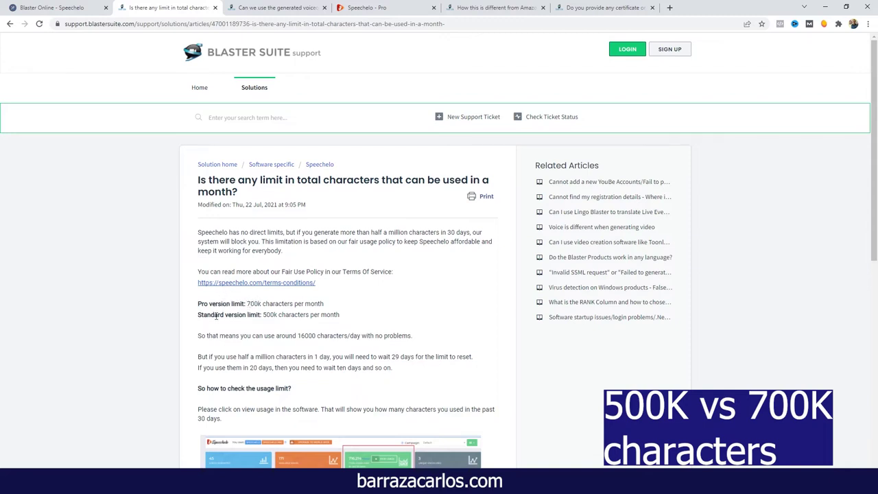
{"action": "left_click_drag", "start_coordinate": [264, 315], "coordinate": [275, 316]}
{"action": "left_click_drag", "start_coordinate": [246, 304], "coordinate": [259, 304]}
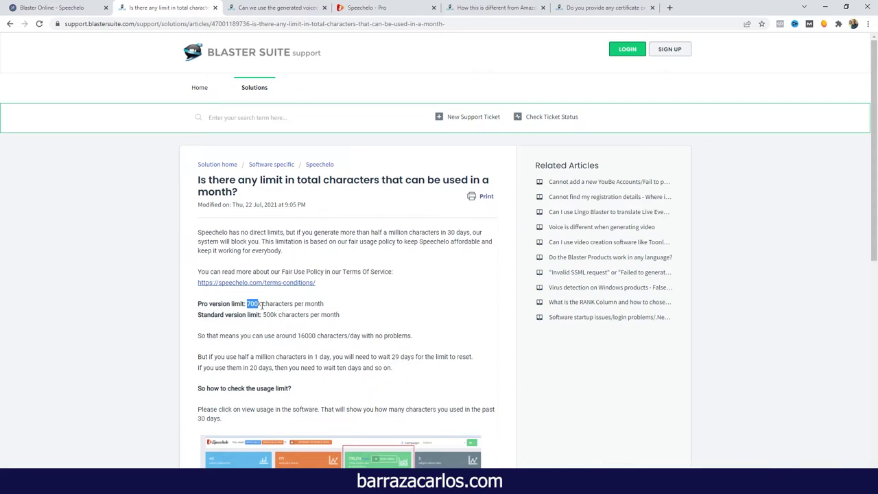
{"action": "key", "text": "ctrl+shift+Tab"}
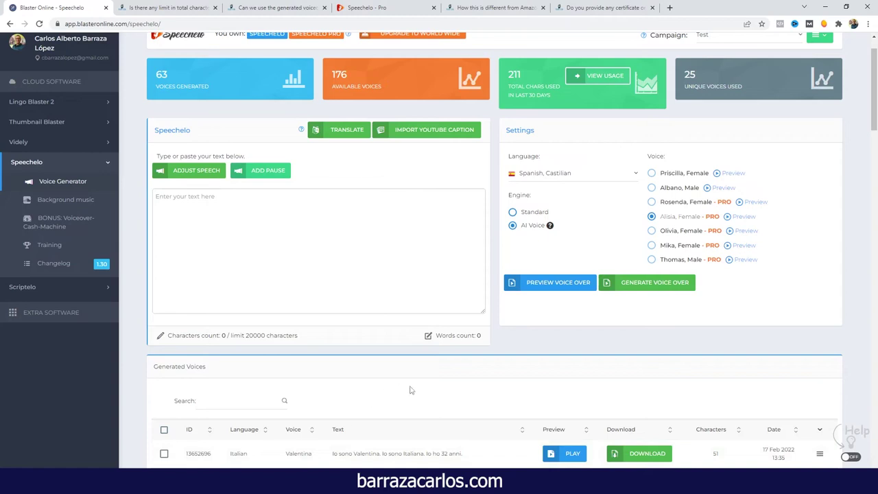
Open background music for the Italian Valentina voice and browse tracks like Advertime
{"action": "left_click", "coordinate": [164, 455]}
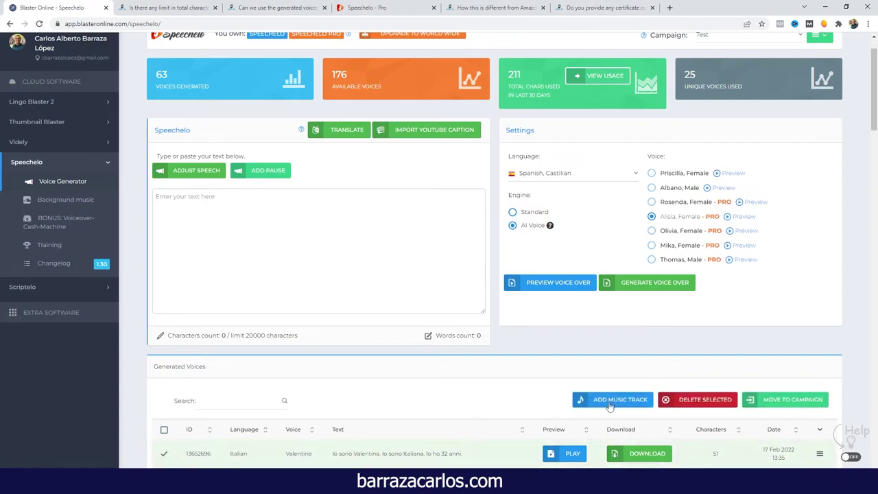
{"action": "left_click", "coordinate": [609, 406]}
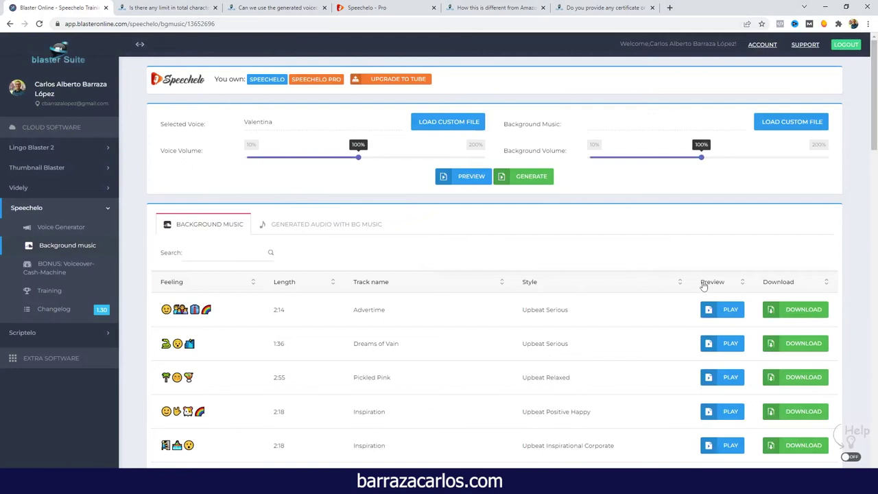
{"action": "scroll", "coordinate": [703, 285], "scroll_direction": "down", "scroll_amount": 2}
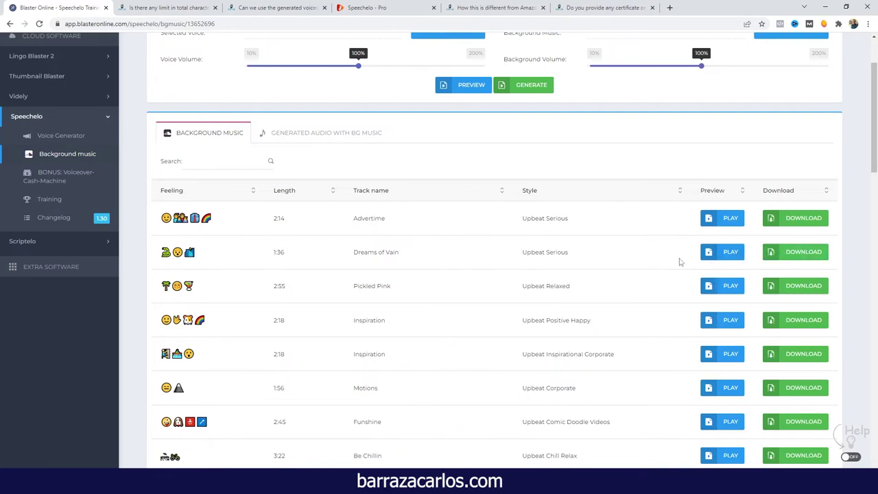
{"action": "scroll", "coordinate": [511, 278], "scroll_direction": "up", "scroll_amount": 2}
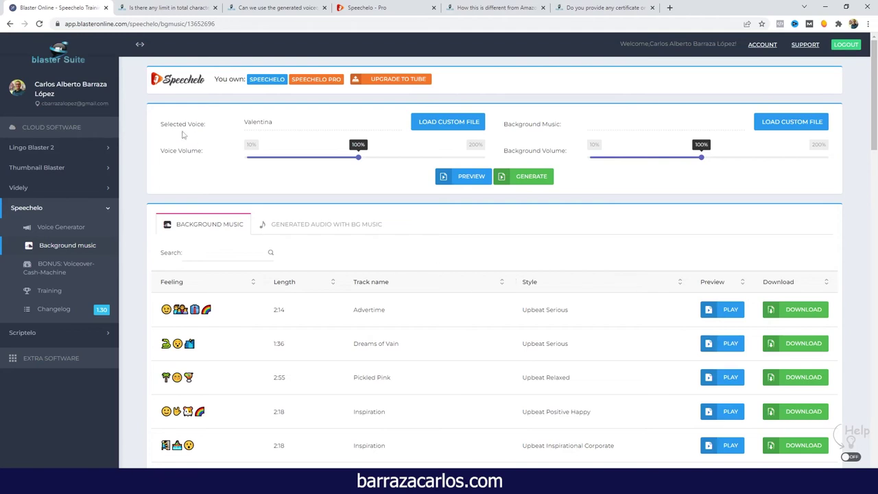
Go back to the voice generator page after briefly checking the Pro upgrade tab
{"action": "left_click", "coordinate": [10, 24]}
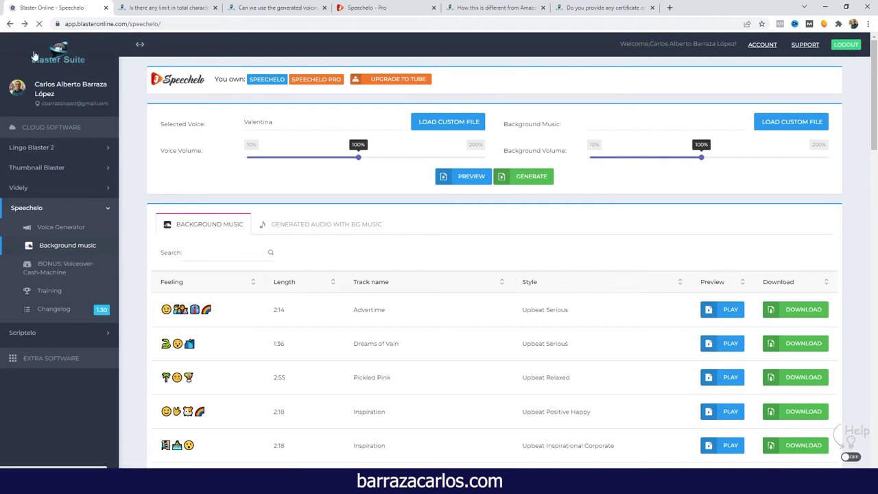
{"action": "scroll", "coordinate": [34, 55], "scroll_direction": "up", "scroll_amount": 1}
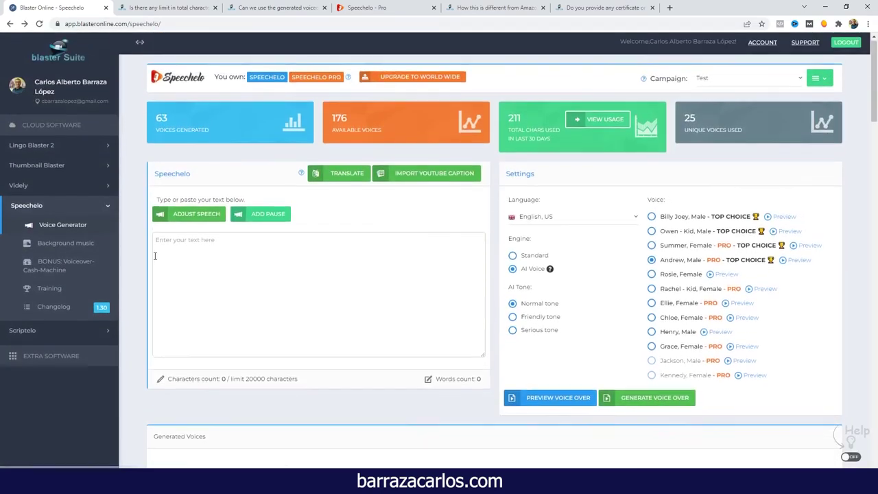
{"action": "key", "text": "ctrl+4"}
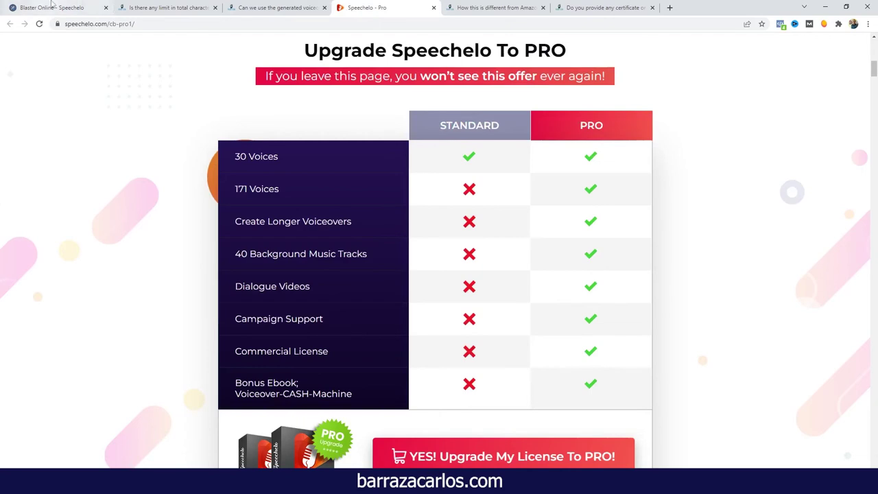
{"action": "key", "text": "ctrl+1"}
{"action": "scroll", "coordinate": [194, 279], "scroll_direction": "down", "scroll_amount": 4}
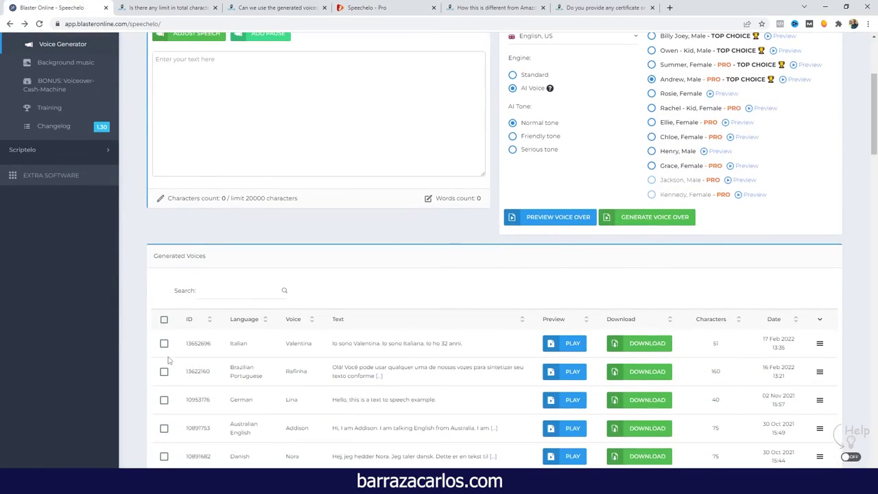
Tick the Italian Valentina and Brazilian Portuguese Rafinha voices to reveal Merge Selected, then untick both
{"action": "left_click", "coordinate": [164, 343]}
{"action": "left_click", "coordinate": [163, 373]}
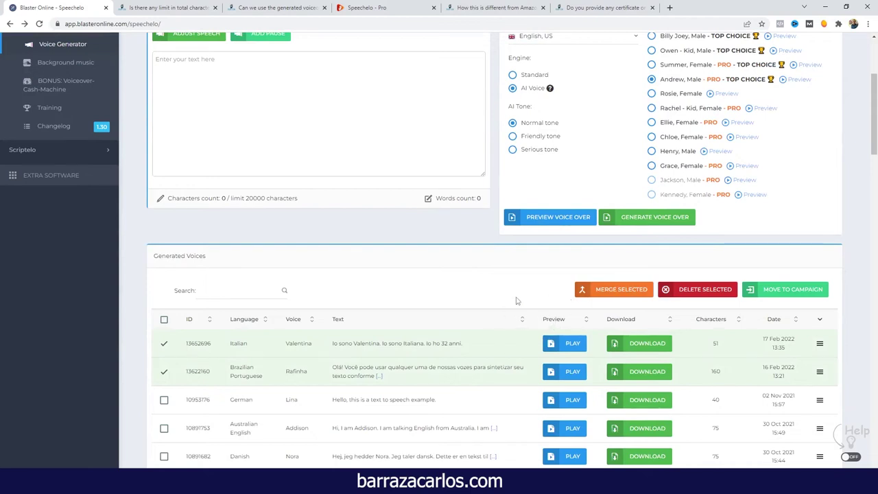
{"action": "scroll", "coordinate": [516, 301], "scroll_direction": "up", "scroll_amount": 1}
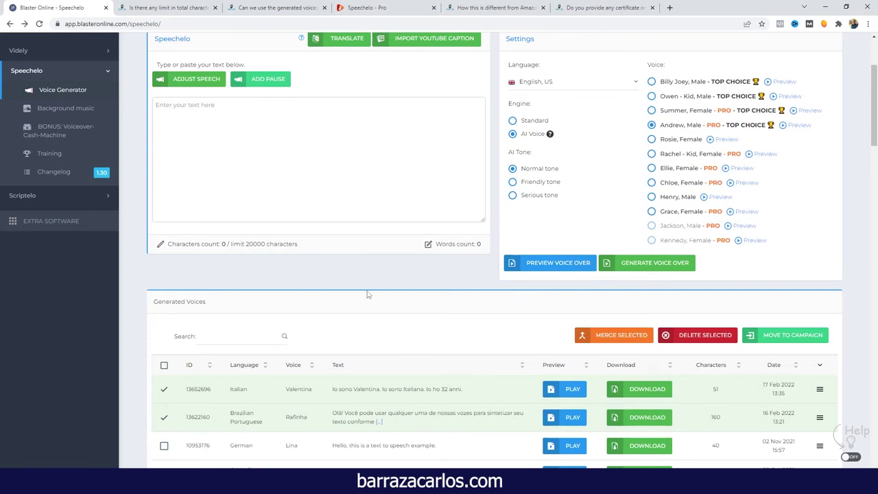
{"action": "left_click", "coordinate": [160, 394]}
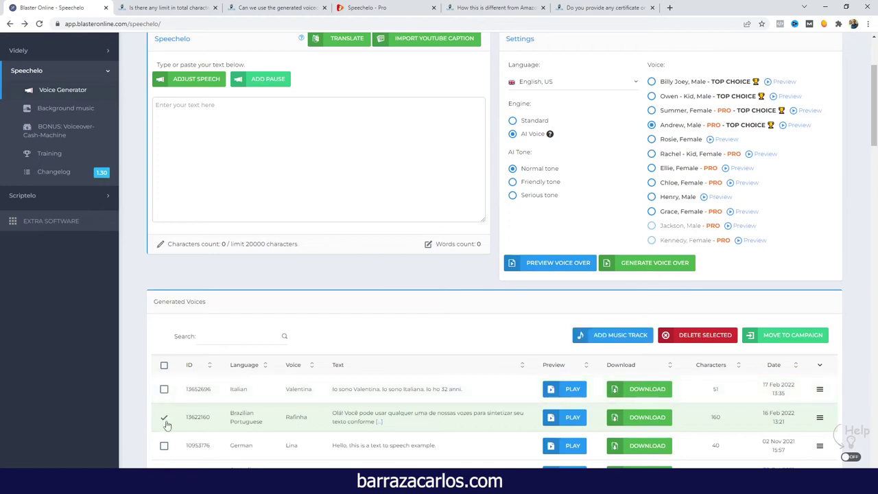
{"action": "left_click", "coordinate": [164, 418]}
{"action": "scroll", "coordinate": [290, 363], "scroll_direction": "up", "scroll_amount": 3}
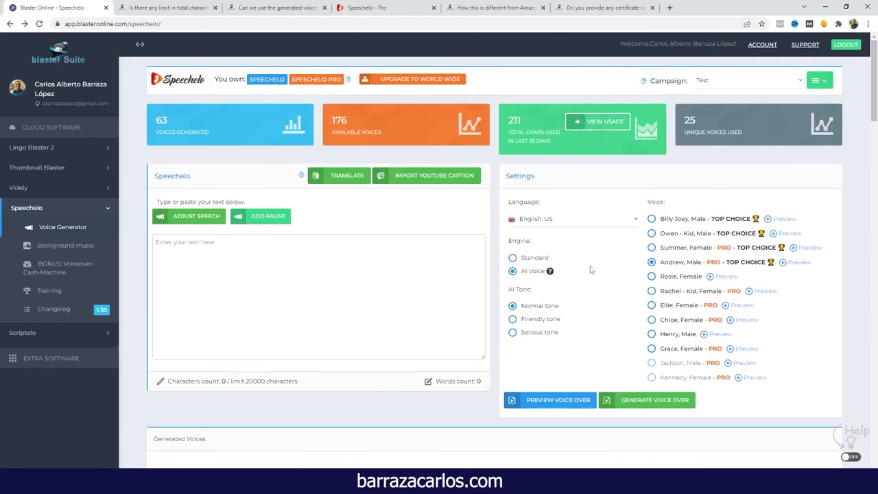
Generate an Andrew voice-over of 'Hi, I am Andrew. How are you?'
{"action": "left_click", "coordinate": [374, 269]}
{"action": "type", "text": "Hi, I am And"}
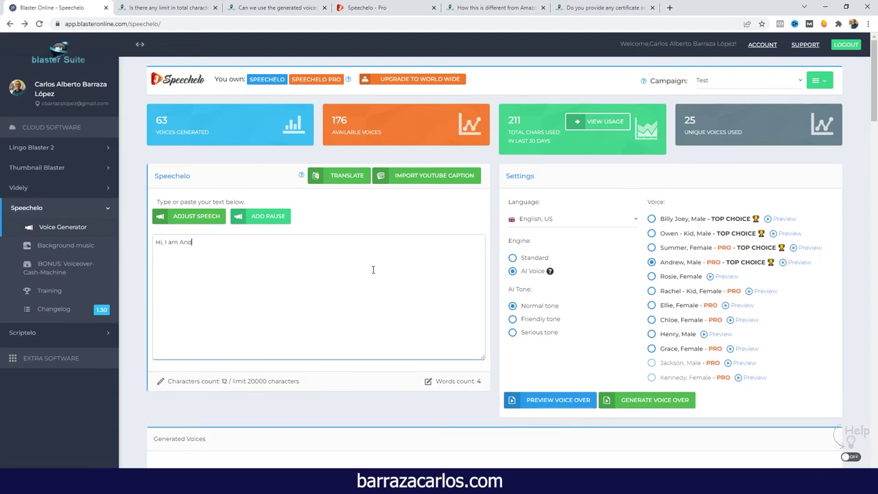
{"action": "type", "text": "rew. How are you?"}
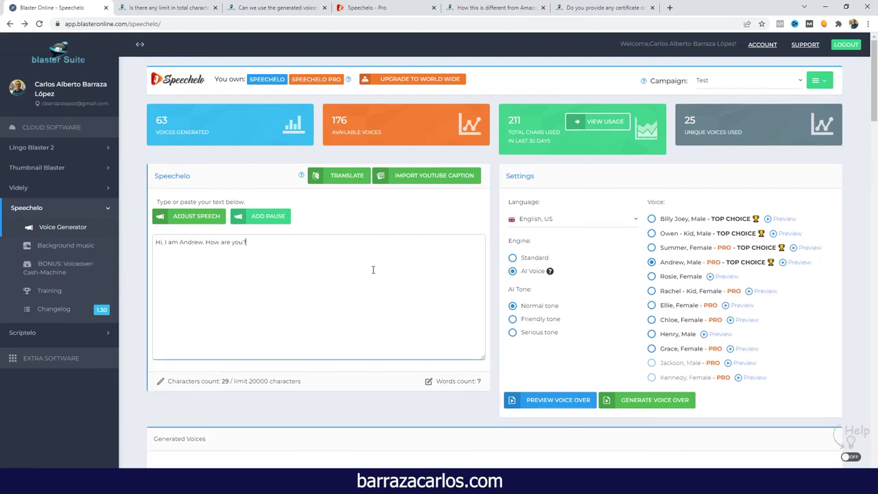
{"action": "left_click", "coordinate": [645, 405]}
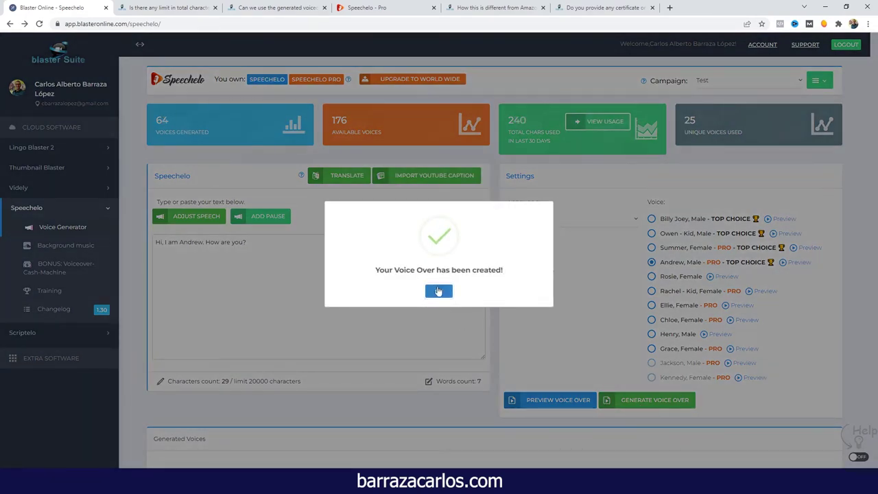
{"action": "left_click", "coordinate": [439, 291]}
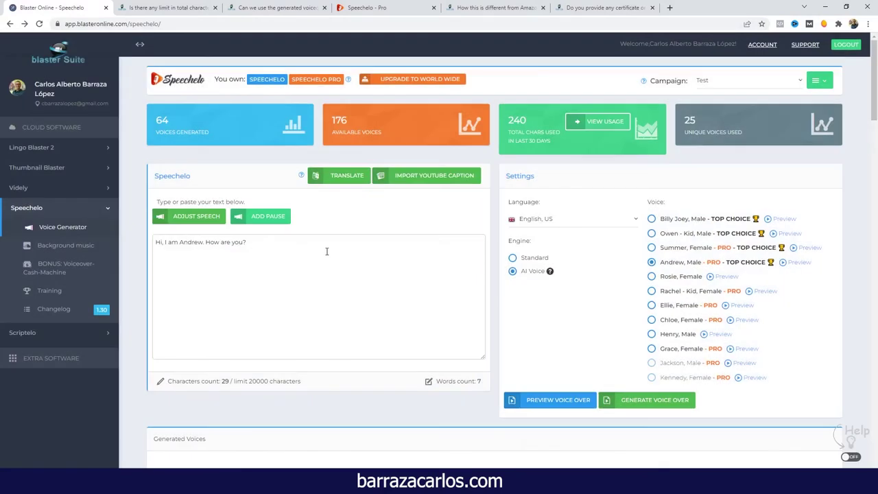
{"action": "scroll", "coordinate": [315, 252], "scroll_direction": "down", "scroll_amount": 2}
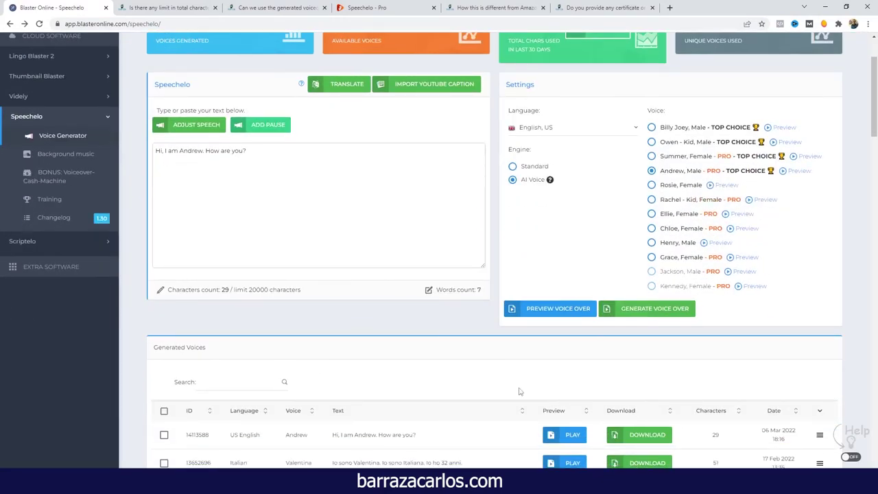
{"action": "scroll", "coordinate": [521, 392], "scroll_direction": "up", "scroll_amount": 2}
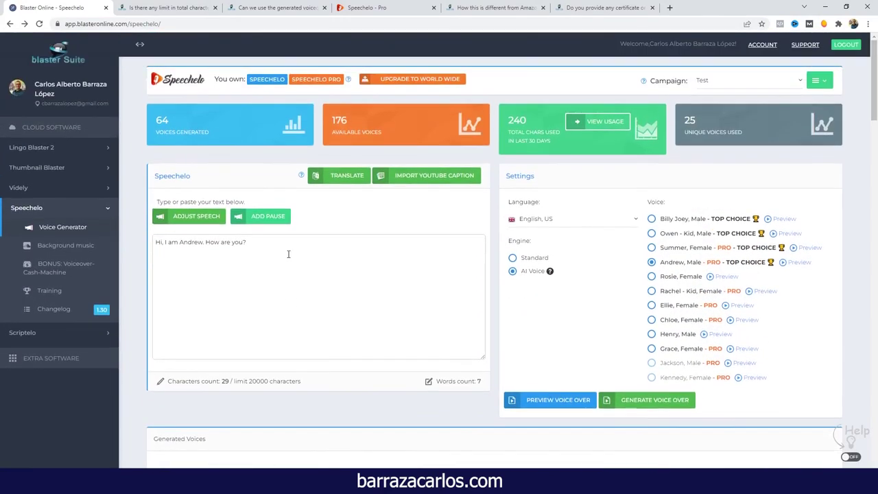
Generate a Summer, Female voice-over of 'I am fine, thank you. Today is a sunny day.'
{"action": "left_click", "coordinate": [652, 249]}
{"action": "key", "text": "ctrl+a"}
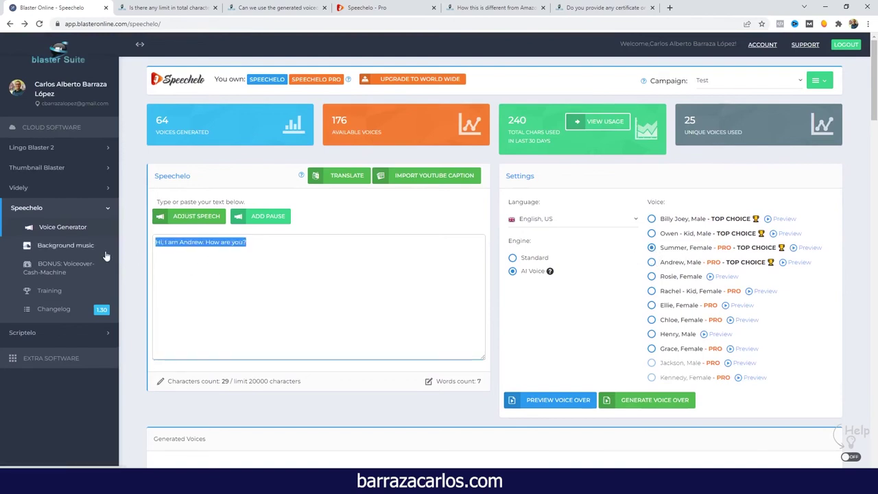
{"action": "type", "text": "I am fine, thank you."}
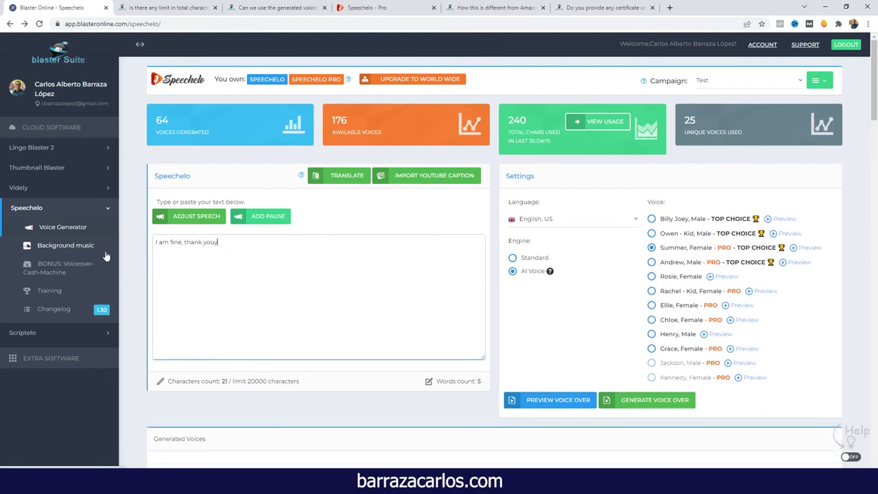
{"action": "type", "text": " Today is a sunny day."}
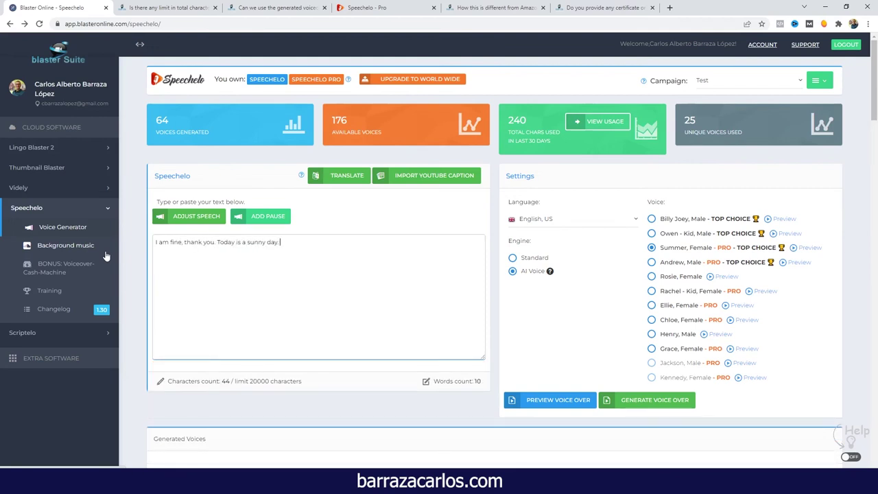
{"action": "left_click", "coordinate": [626, 405]}
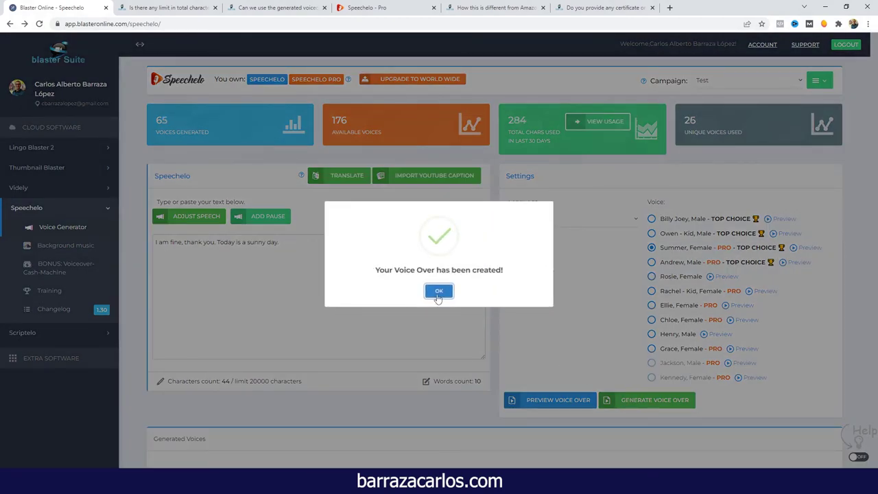
{"action": "left_click", "coordinate": [439, 292]}
{"action": "scroll", "coordinate": [375, 314], "scroll_direction": "down", "scroll_amount": 2}
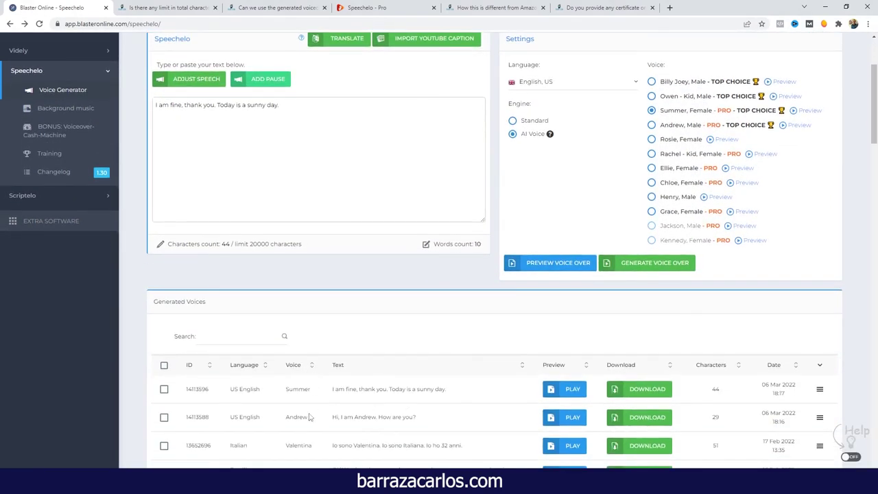
Merge the Andrew and Summer voice-overs into a file named 'Merged f' and play it
{"action": "left_click", "coordinate": [164, 417]}
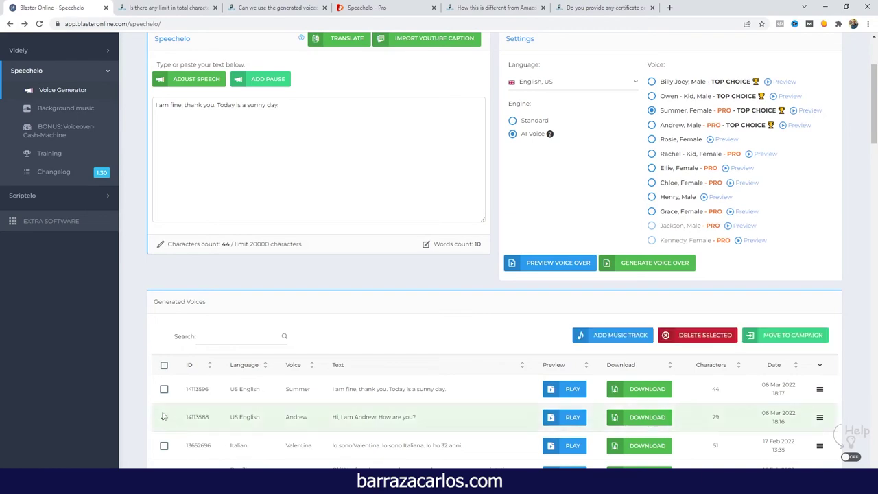
{"action": "left_click", "coordinate": [164, 388]}
{"action": "left_click", "coordinate": [594, 336]}
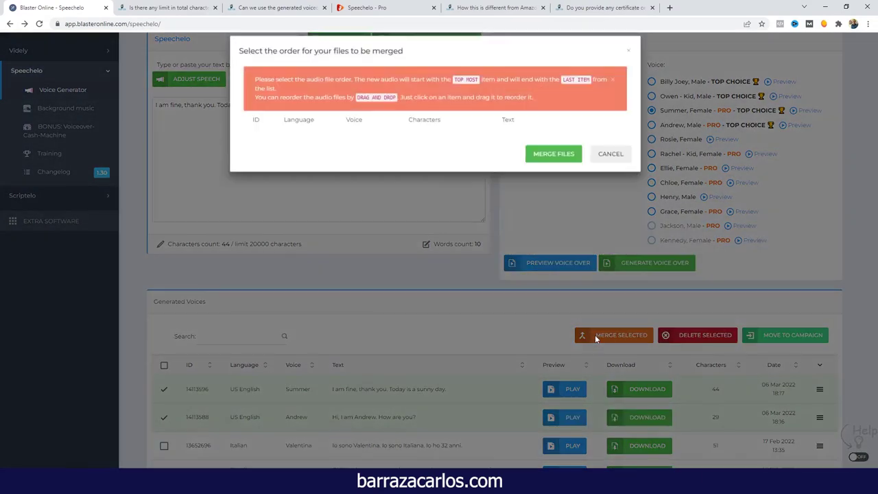
{"action": "left_click", "coordinate": [569, 190]}
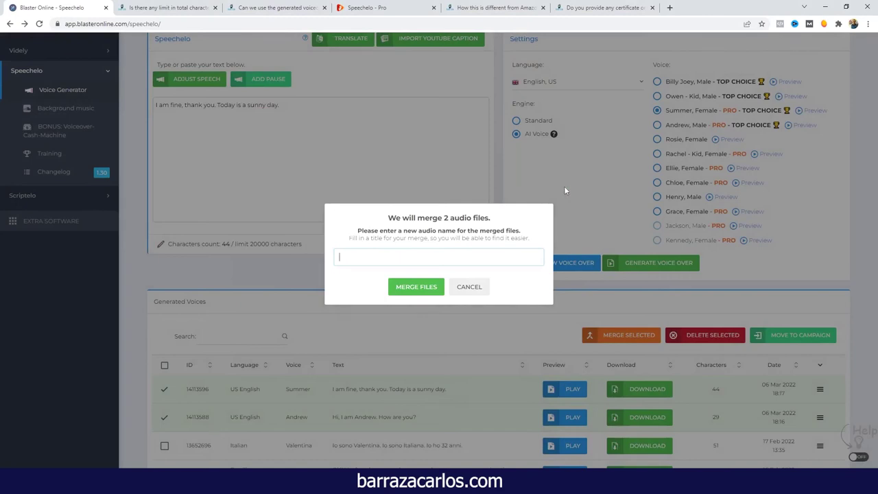
{"action": "type", "text": "Merged file"}
{"action": "left_click", "coordinate": [418, 287]}
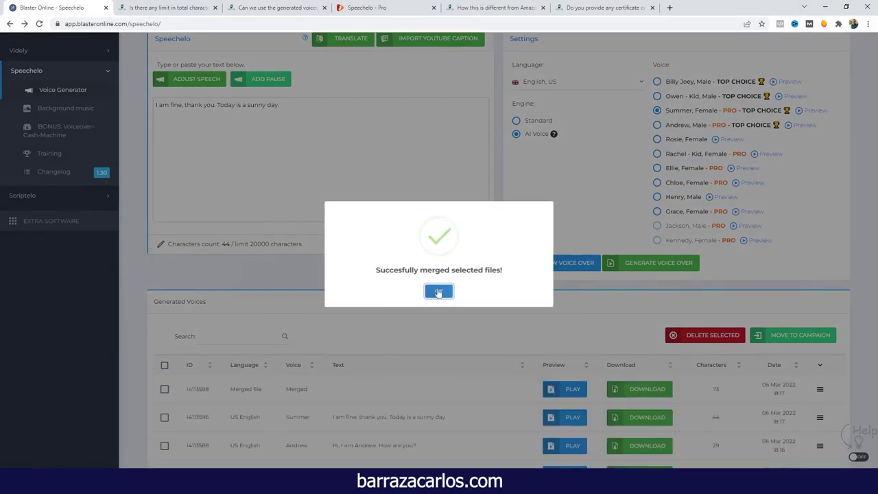
{"action": "left_click", "coordinate": [447, 291]}
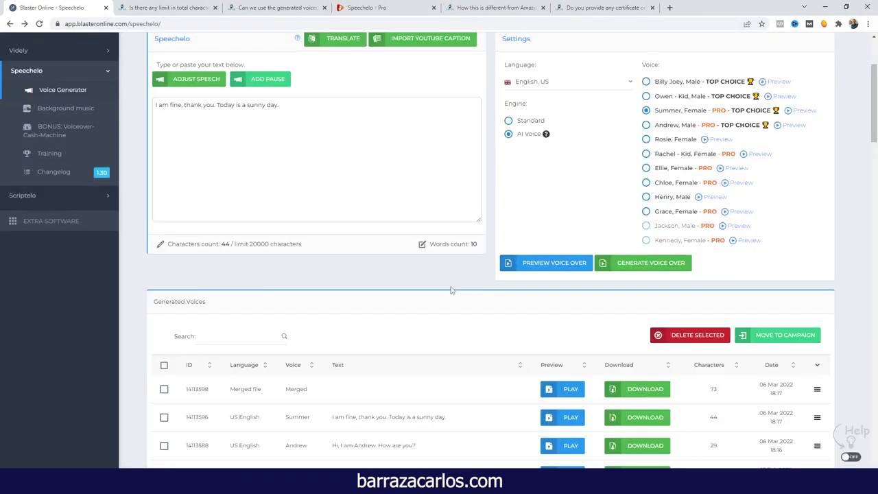
{"action": "left_click", "coordinate": [566, 391]}
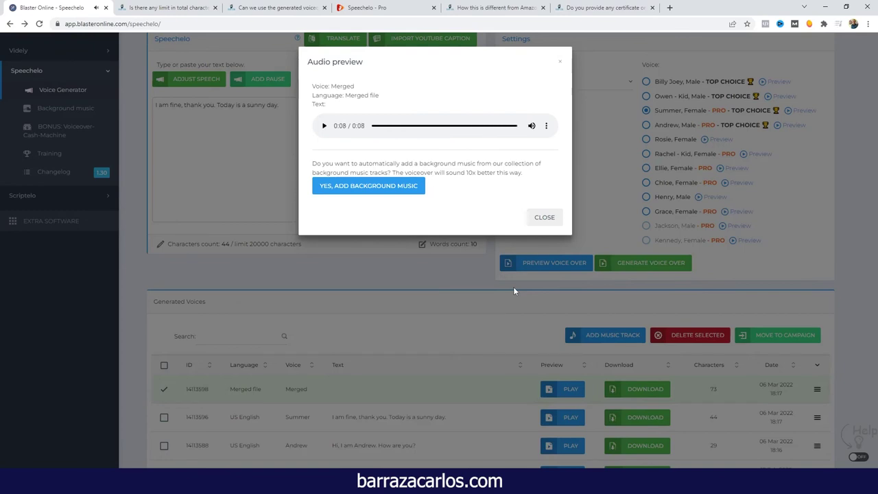
Close the merged audio preview and return to the voice generator after glancing at the Pro page
{"action": "left_click", "coordinate": [545, 218]}
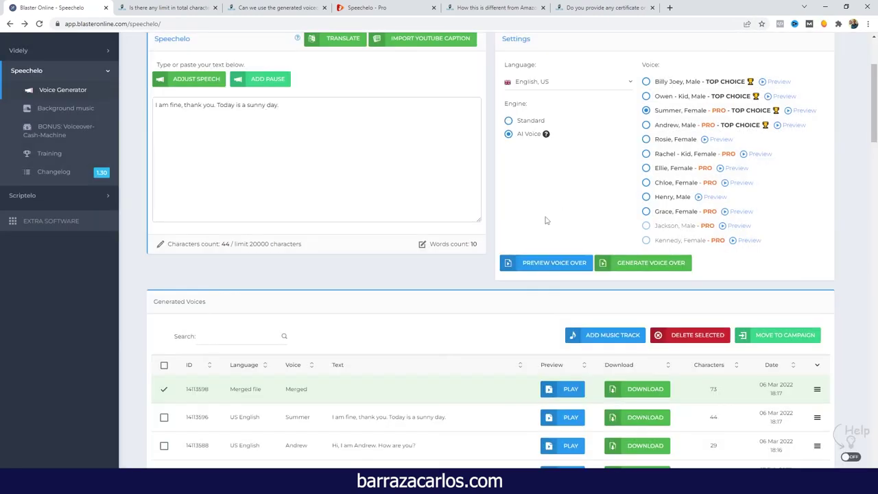
{"action": "key", "text": "ctrl+4"}
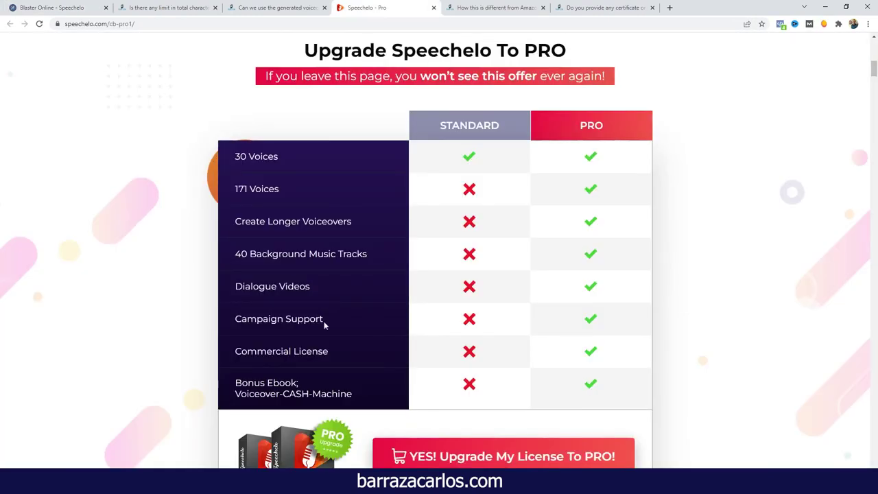
{"action": "left_click", "coordinate": [76, 7]}
{"action": "scroll", "coordinate": [581, 171], "scroll_direction": "up", "scroll_amount": 3}
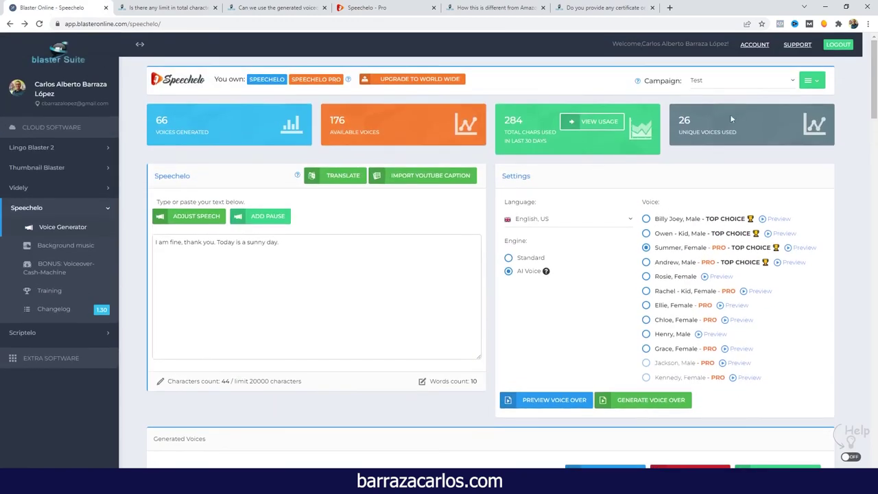
Check the campaign list keeping Test, cancel a new campaign, then view the Pro upgrade page
{"action": "left_click", "coordinate": [751, 85]}
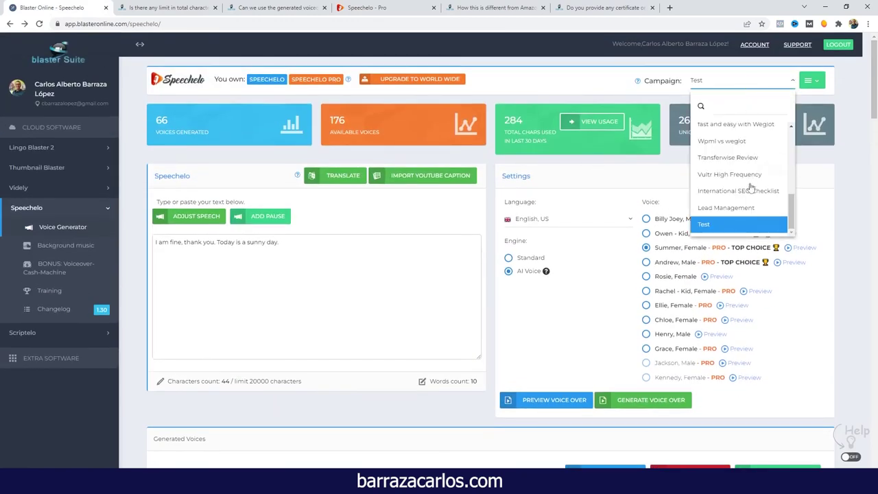
{"action": "left_click", "coordinate": [851, 107]}
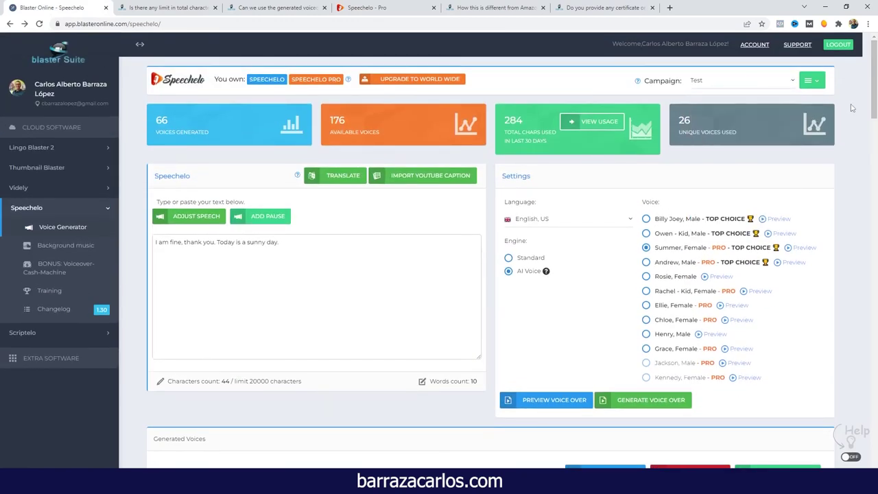
{"action": "left_click", "coordinate": [813, 81]}
{"action": "left_click", "coordinate": [772, 102]}
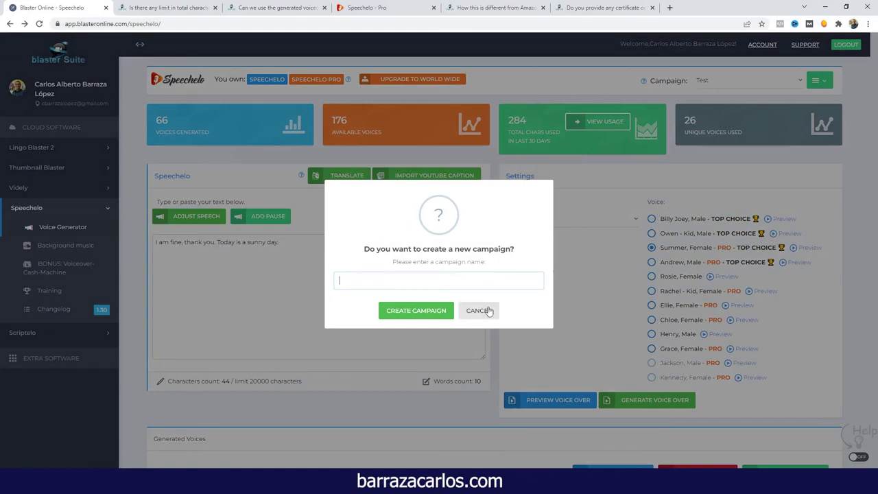
{"action": "left_click", "coordinate": [488, 311]}
{"action": "left_click", "coordinate": [370, 8]}
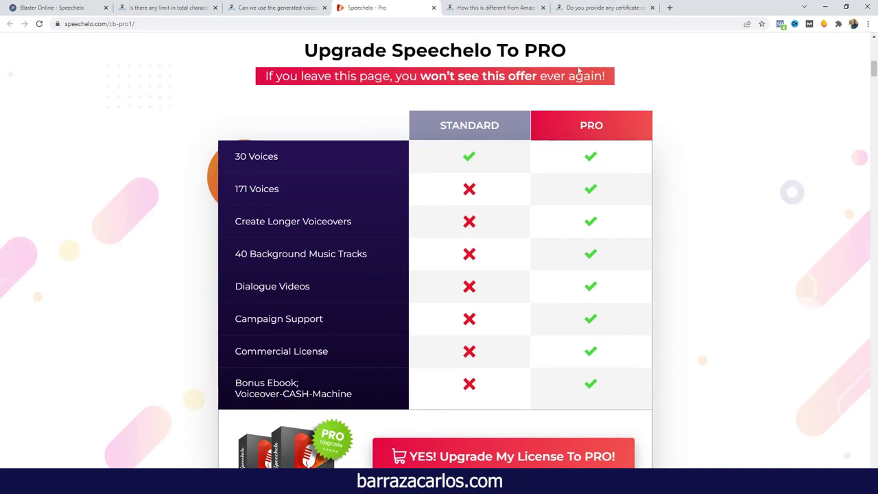
Read the commercial-license article, highlighting the note on commercial users and 'PRO version', then return
{"action": "left_click", "coordinate": [596, 9]}
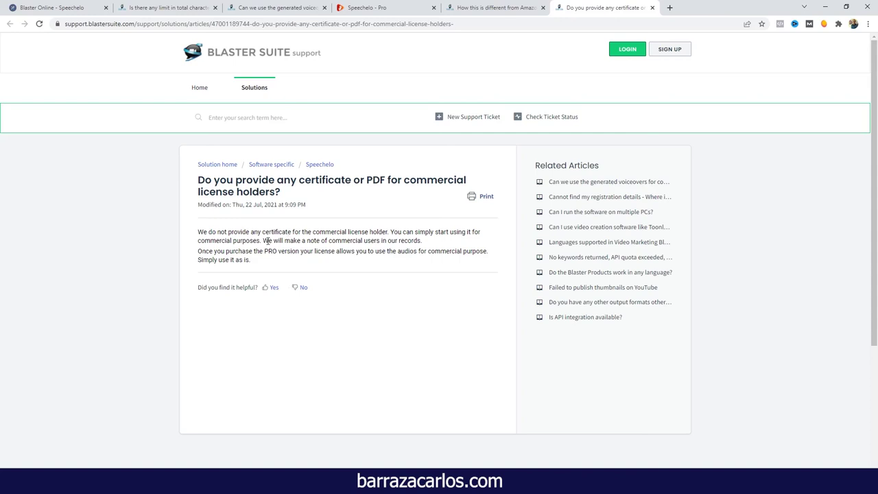
{"action": "left_click_drag", "start_coordinate": [262, 241], "coordinate": [432, 246]}
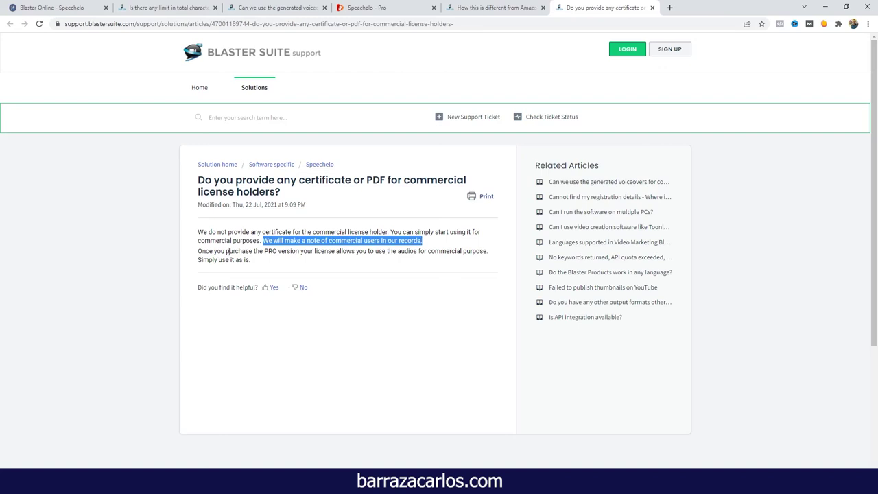
{"action": "left_click_drag", "start_coordinate": [264, 251], "coordinate": [301, 251]}
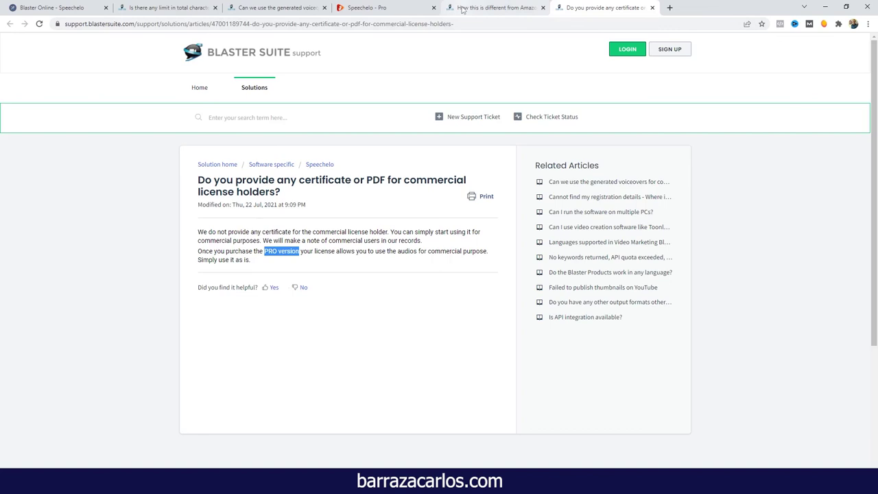
{"action": "key", "text": "ctrl+1"}
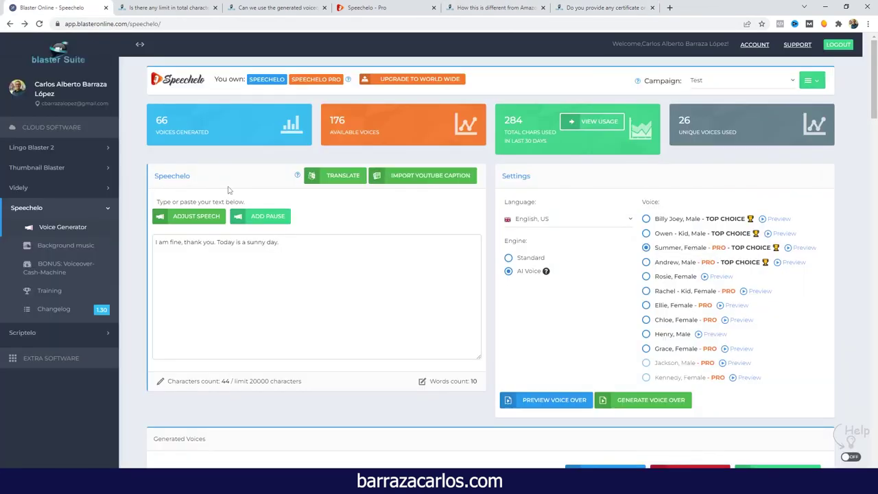